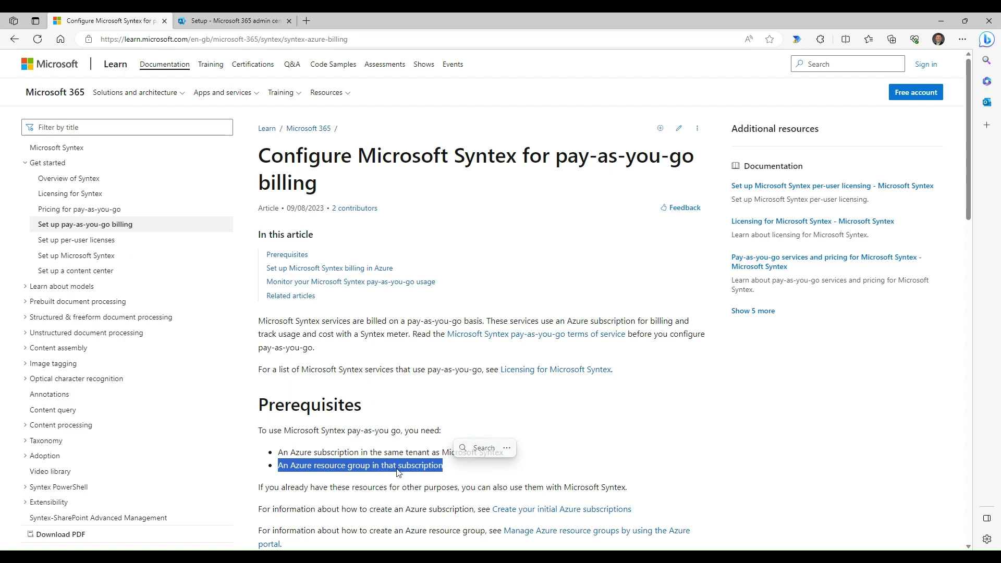
- Switch to the Microsoft 365 admin center and open billing setup for Use content AI with Microsoft Syntex from the Setup page
{"action": "left_click", "coordinate": [398, 469]}
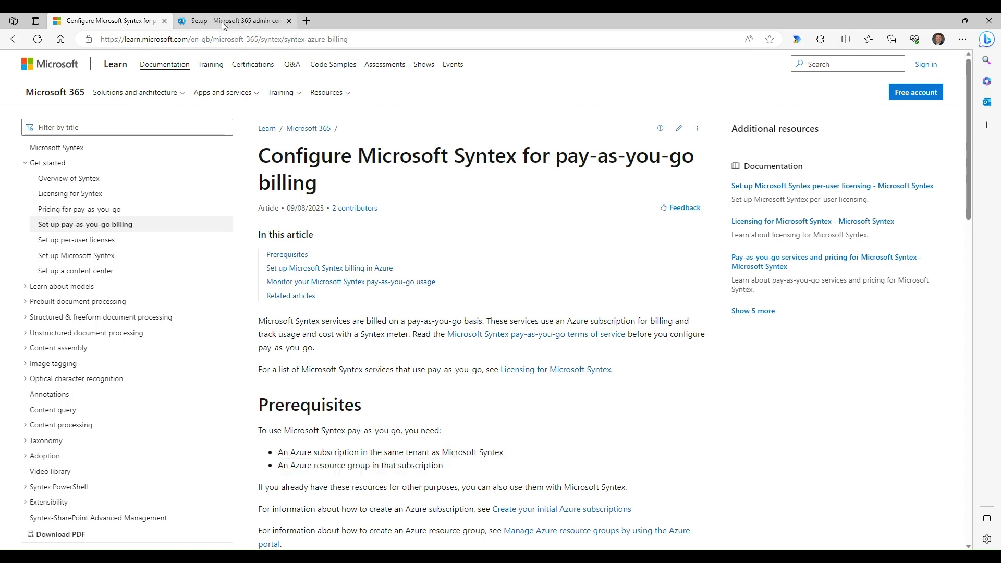
{"action": "left_click", "coordinate": [193, 23]}
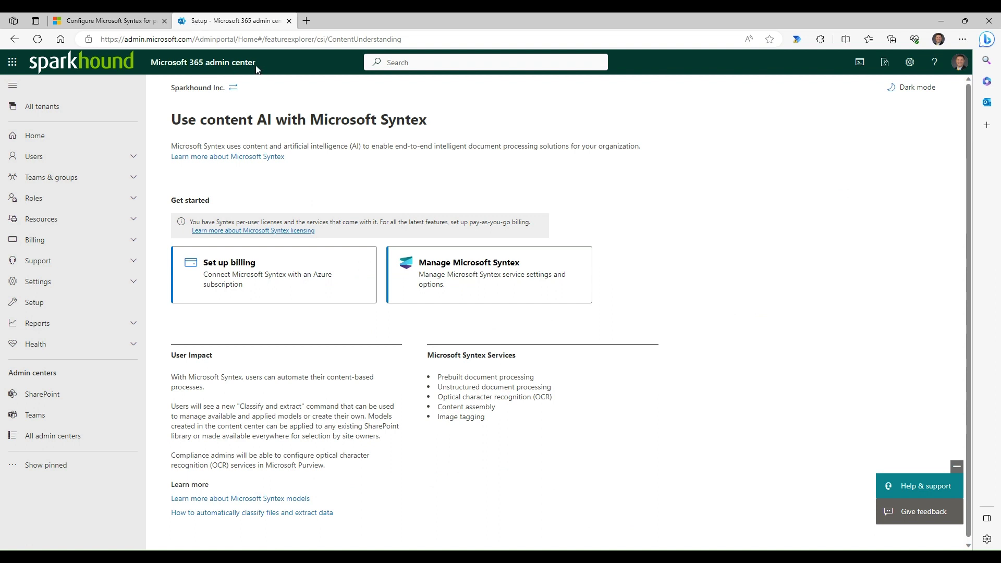
{"action": "left_click", "coordinate": [37, 302]}
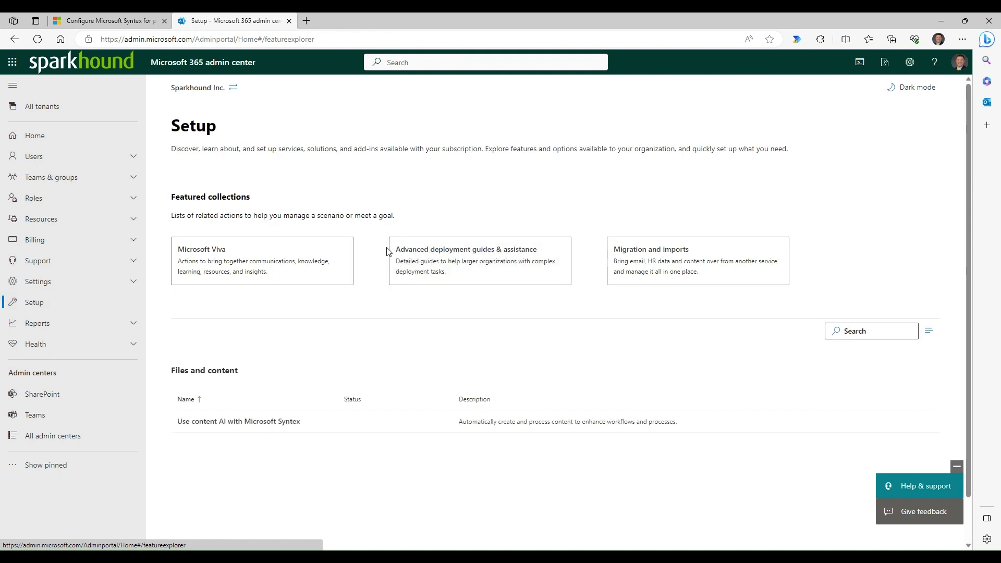
{"action": "left_click", "coordinate": [284, 427]}
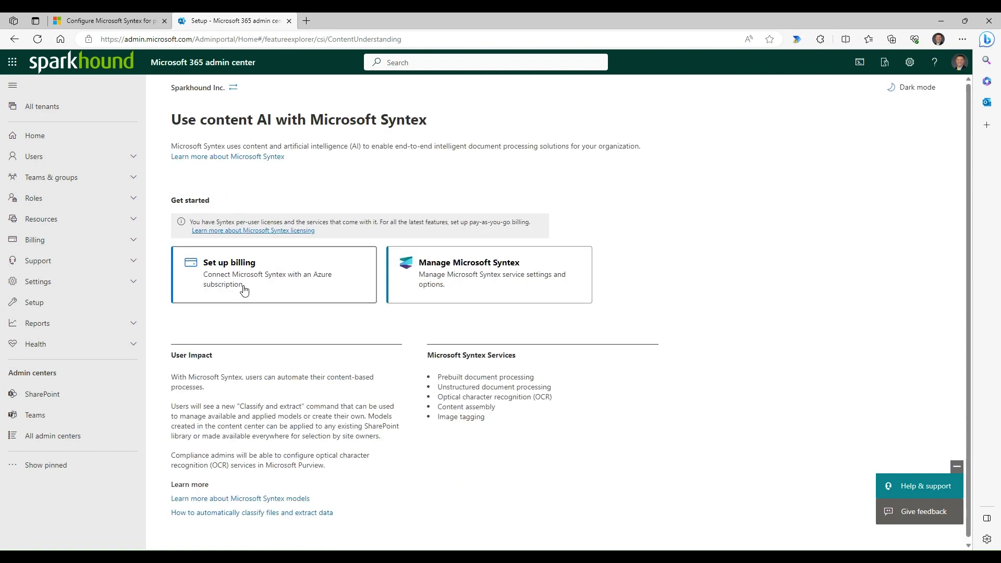
{"action": "left_click", "coordinate": [304, 281]}
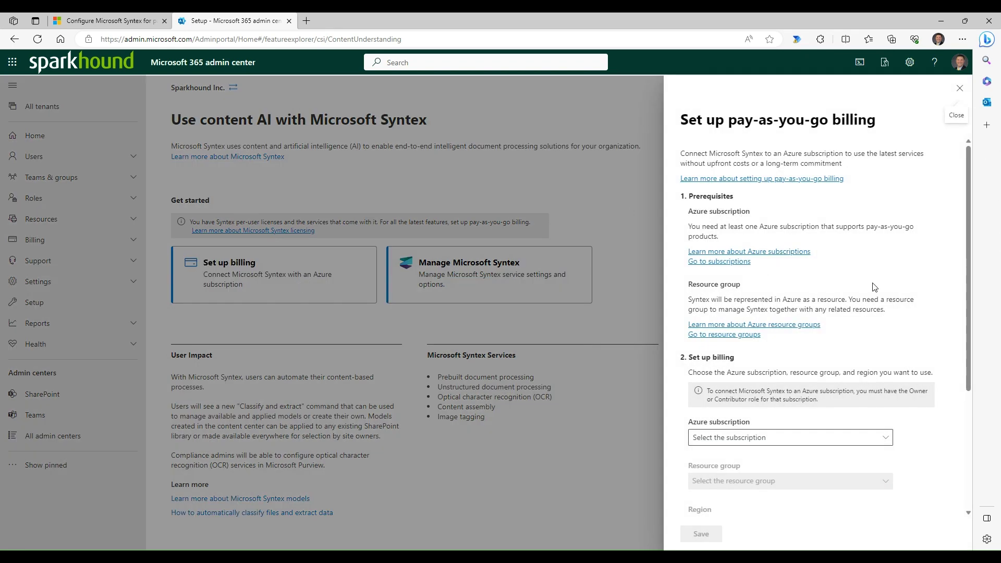
- Set the billing to the first Visual Studio Enterprise Subscription – MPN, resource group OpenAIDevSparkhound and region East US
{"action": "scroll", "coordinate": [868, 290], "scroll_direction": "down", "scroll_amount": 1}
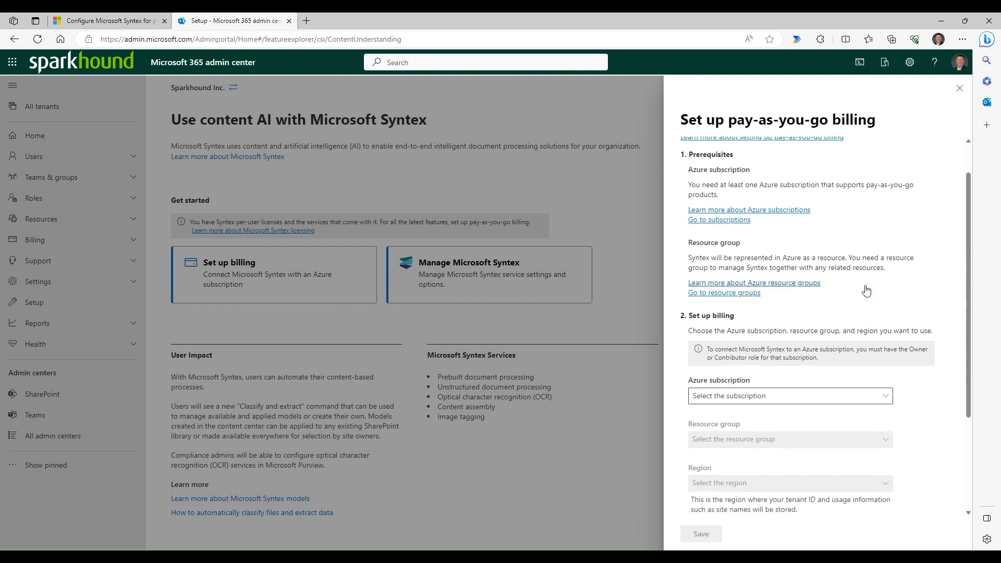
{"action": "left_click", "coordinate": [880, 389]}
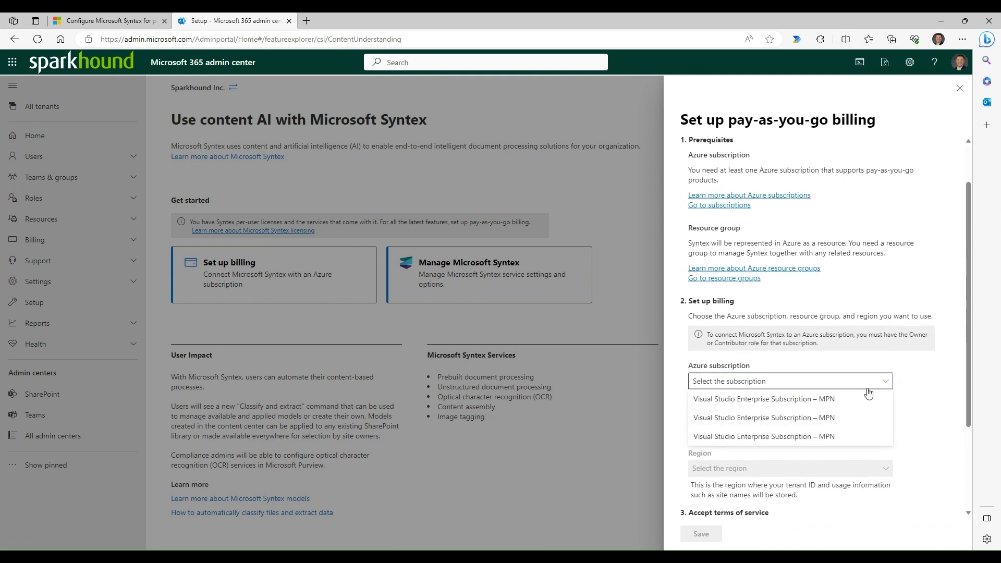
{"action": "left_click", "coordinate": [829, 403]}
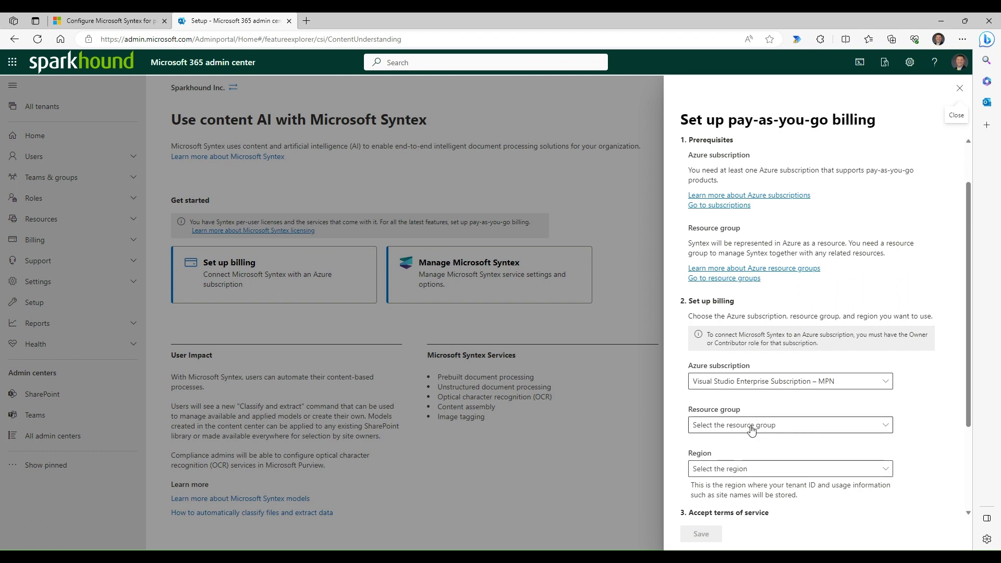
{"action": "left_click", "coordinate": [752, 431]}
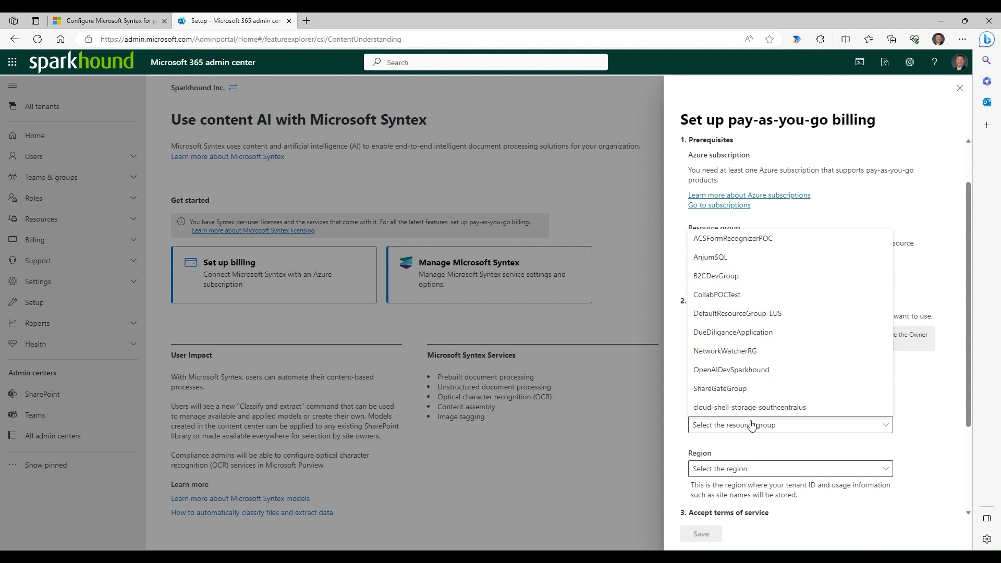
{"action": "left_click", "coordinate": [731, 369]}
{"action": "scroll", "coordinate": [737, 373], "scroll_direction": "down", "scroll_amount": 1}
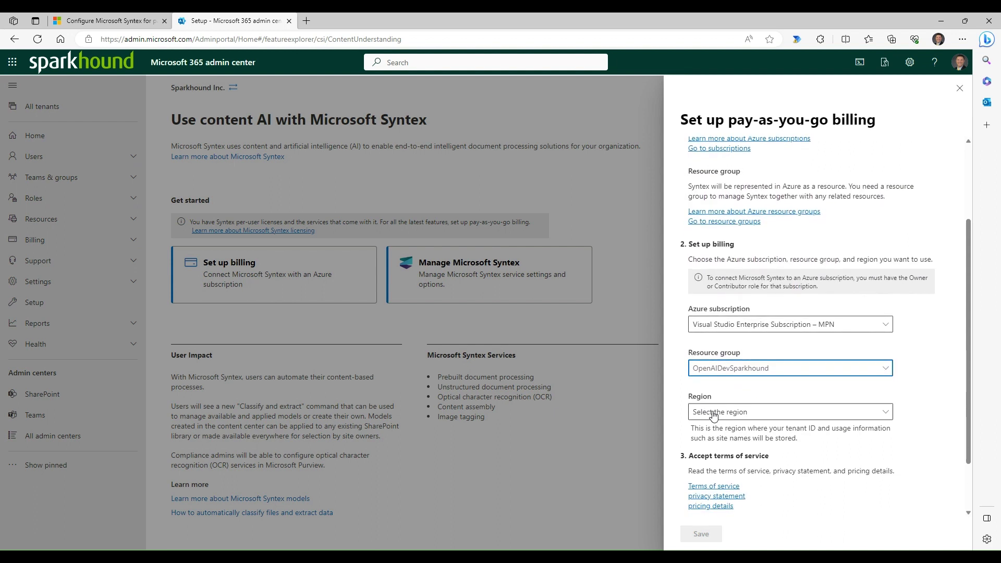
{"action": "left_click", "coordinate": [886, 413]}
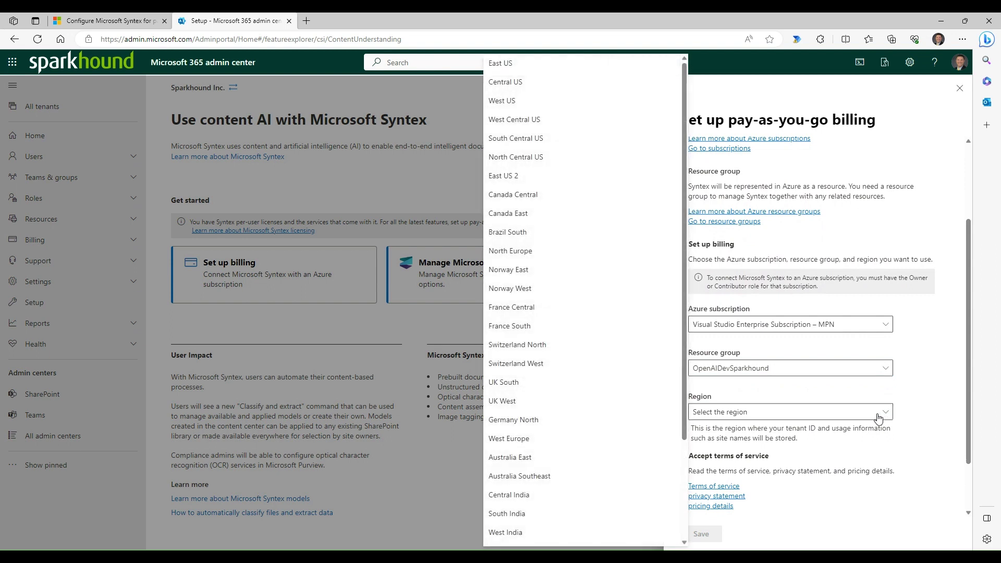
{"action": "left_click", "coordinate": [508, 64]}
- Accept the Microsoft Syntex pay-as-you-go billing terms of service and save the billing setup
{"action": "scroll", "coordinate": [764, 420], "scroll_direction": "down", "scroll_amount": 2}
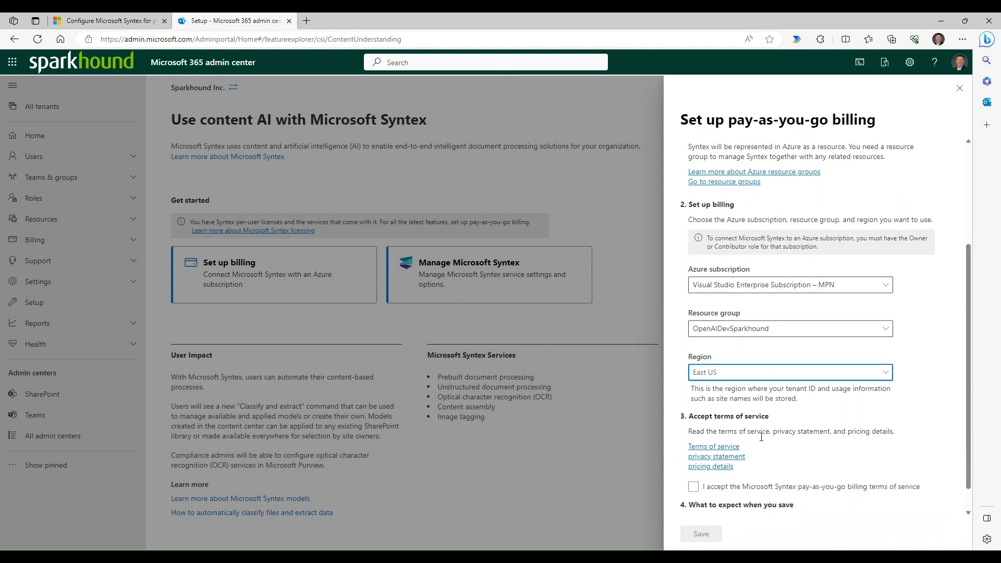
{"action": "left_click", "coordinate": [694, 459]}
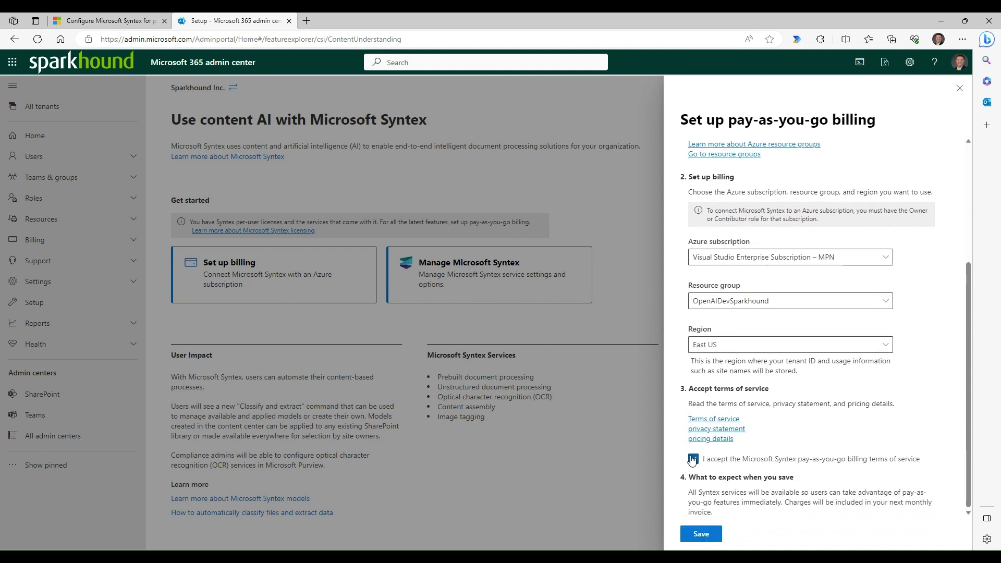
{"action": "left_click", "coordinate": [699, 535]}
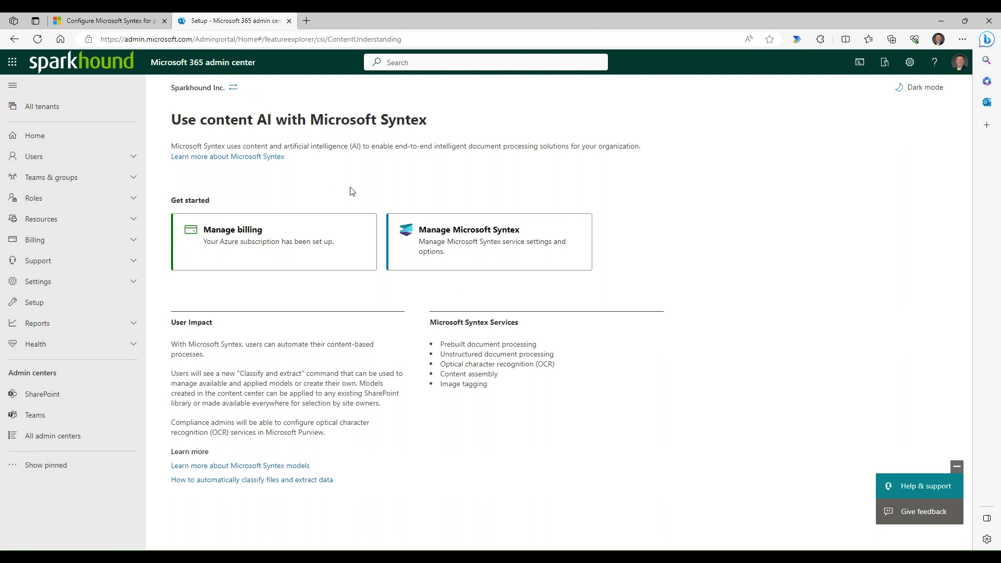
- Reopen the Microsoft Syntex setup page and open its optical character recognition library selection for editing
{"action": "left_click", "coordinate": [40, 309]}
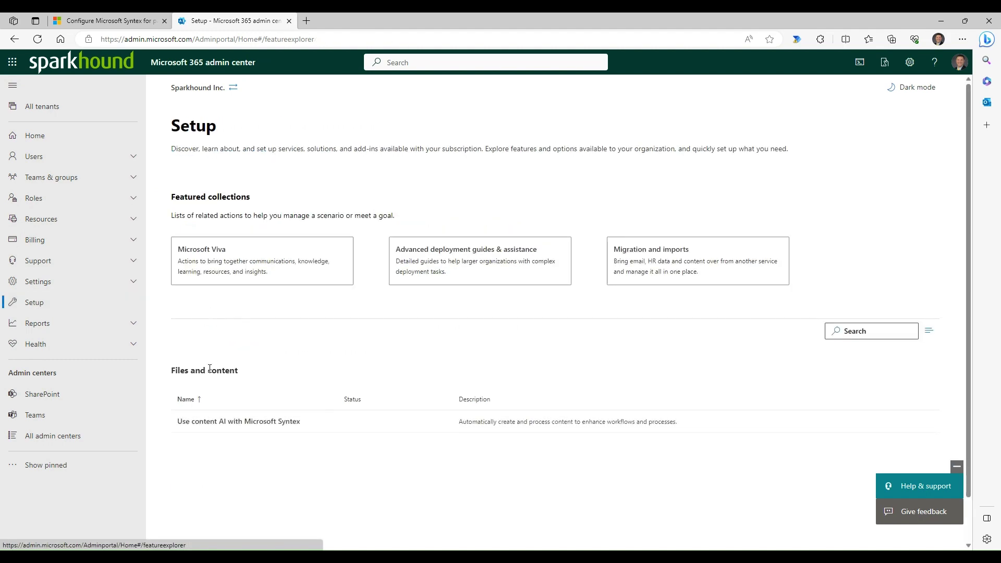
{"action": "left_click", "coordinate": [290, 426]}
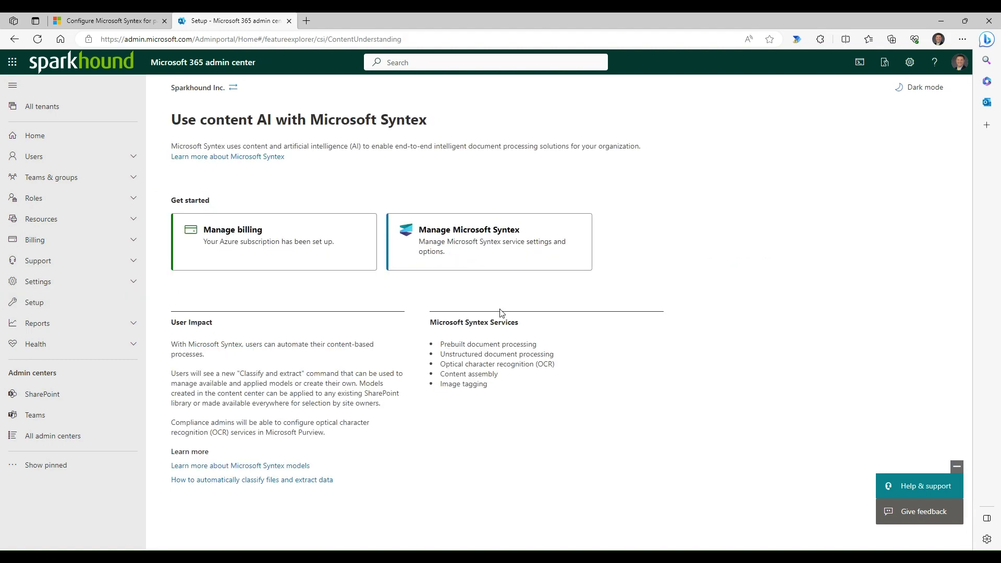
{"action": "left_click", "coordinate": [498, 246]}
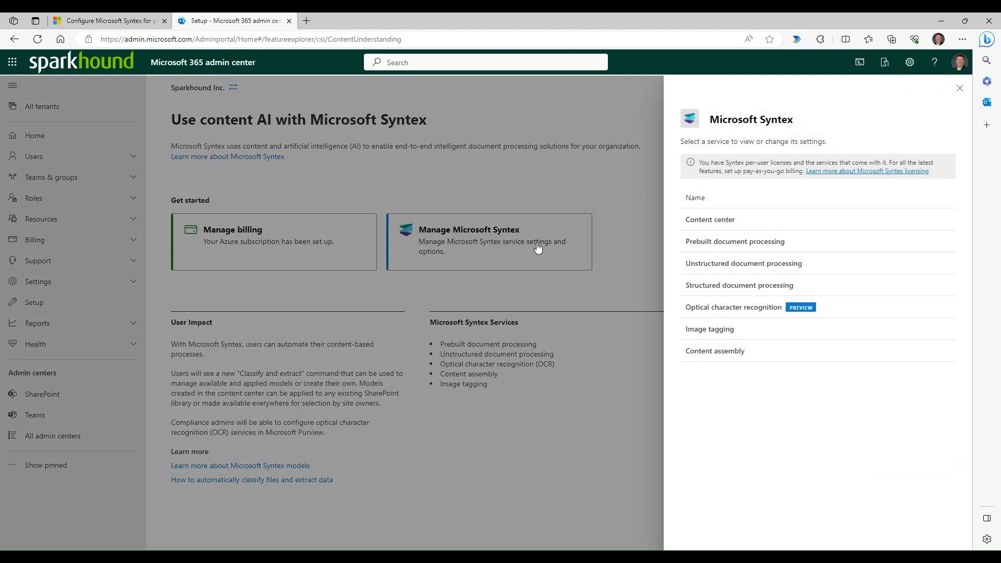
{"action": "left_click", "coordinate": [752, 313]}
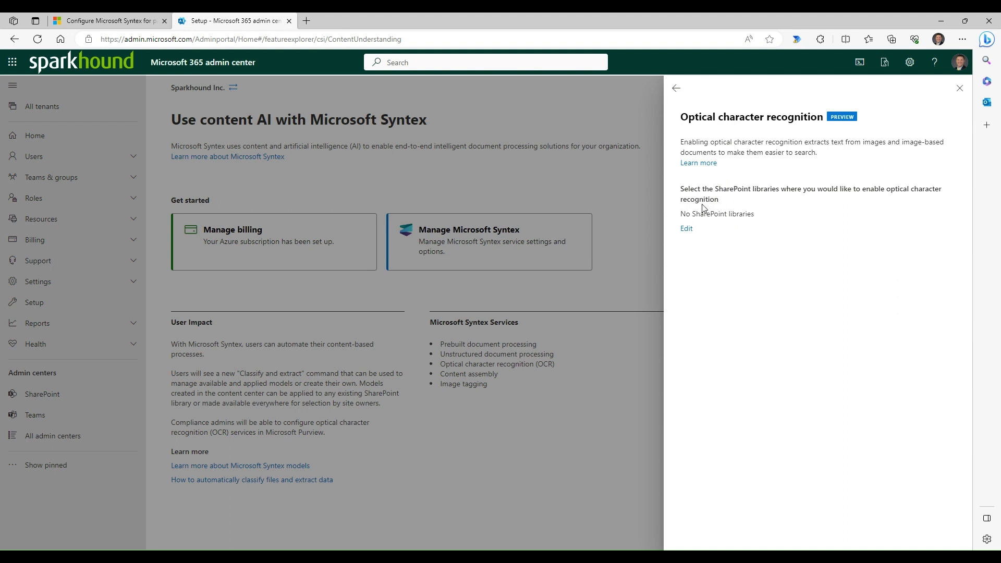
{"action": "left_click", "coordinate": [687, 230]}
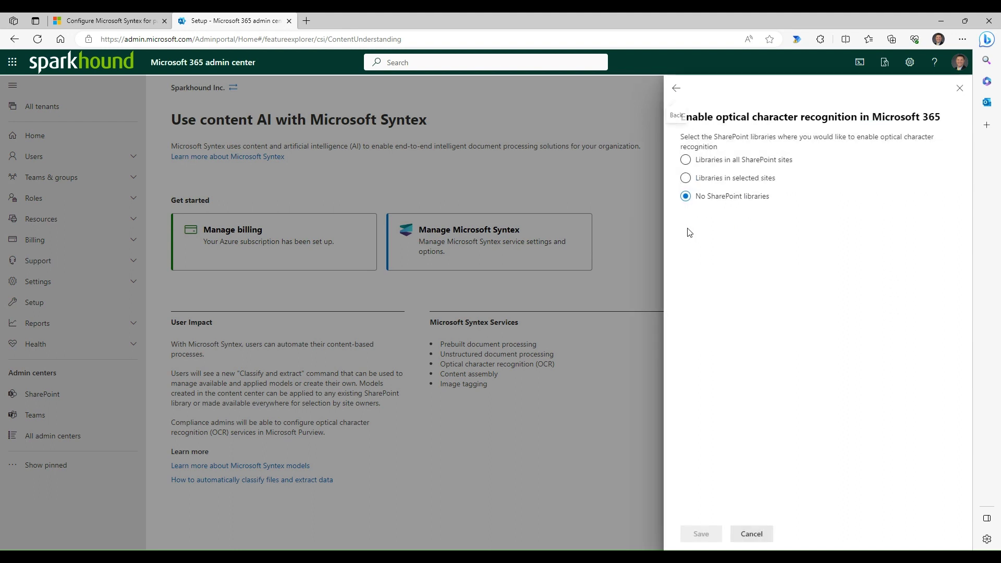
- Enable optical character recognition for libraries in selected sites, choosing Sparkhound Microsoft 365 Demo Site (.../sites/PPDEMO), and save
{"action": "left_click", "coordinate": [725, 183]}
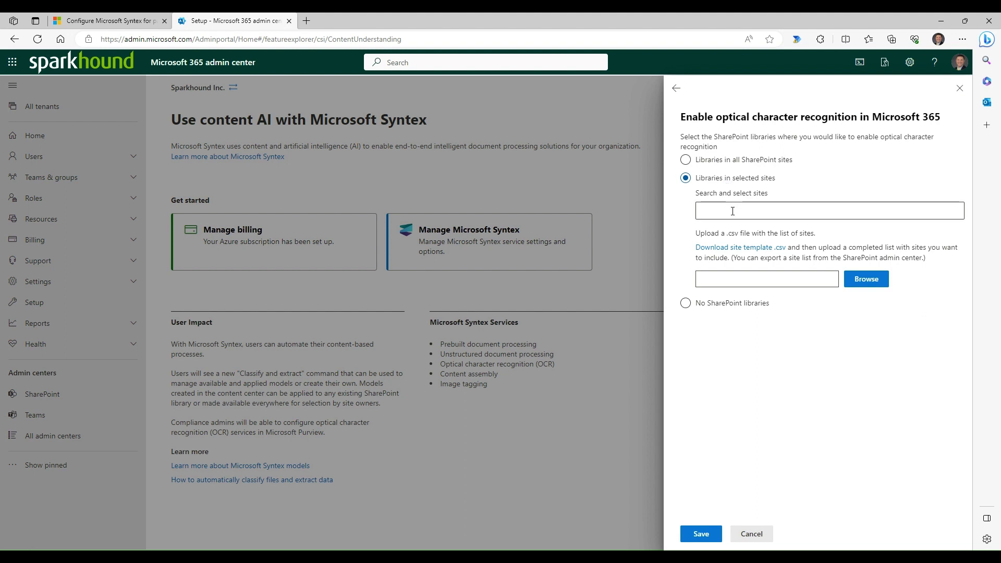
{"action": "left_click", "coordinate": [732, 212]}
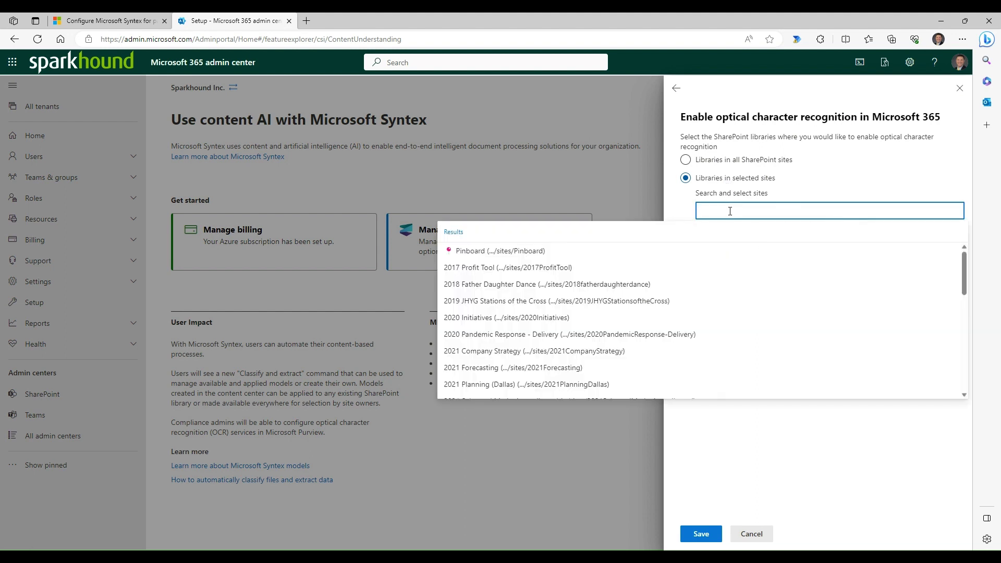
{"action": "type", "text": "sparkhound "}
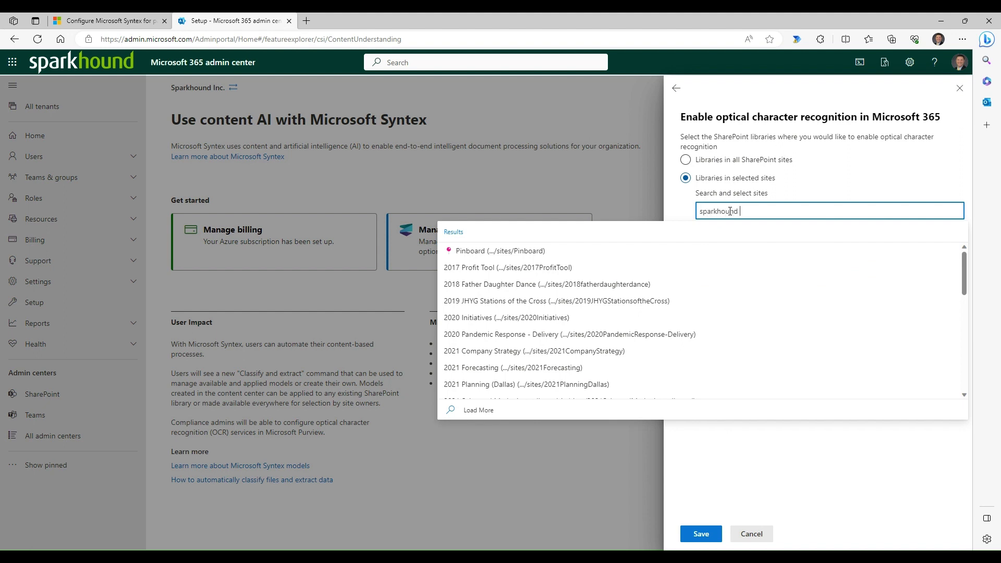
{"action": "type", "text": "mo Site (.../sites/PPDEMO"}
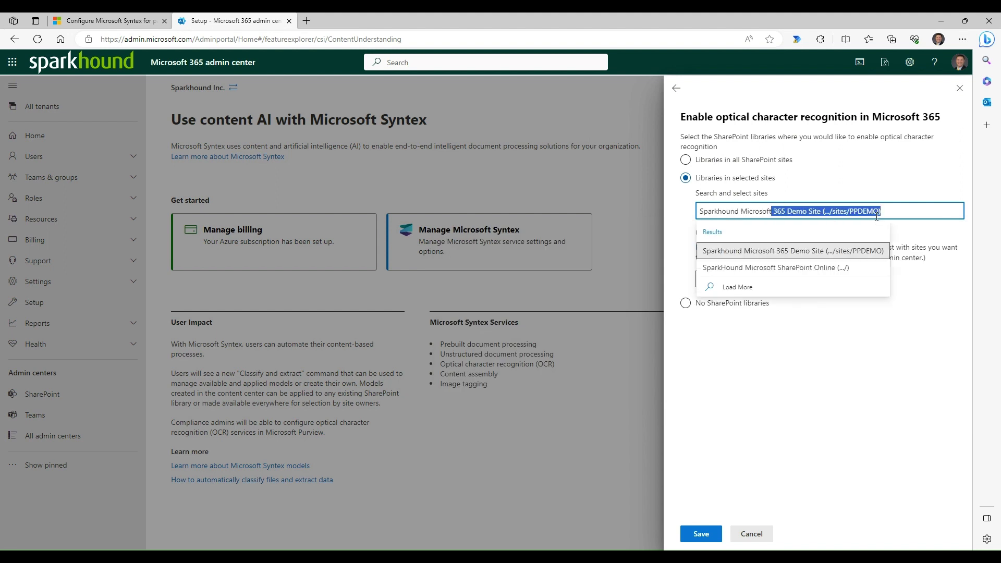
{"action": "left_click", "coordinate": [863, 251]}
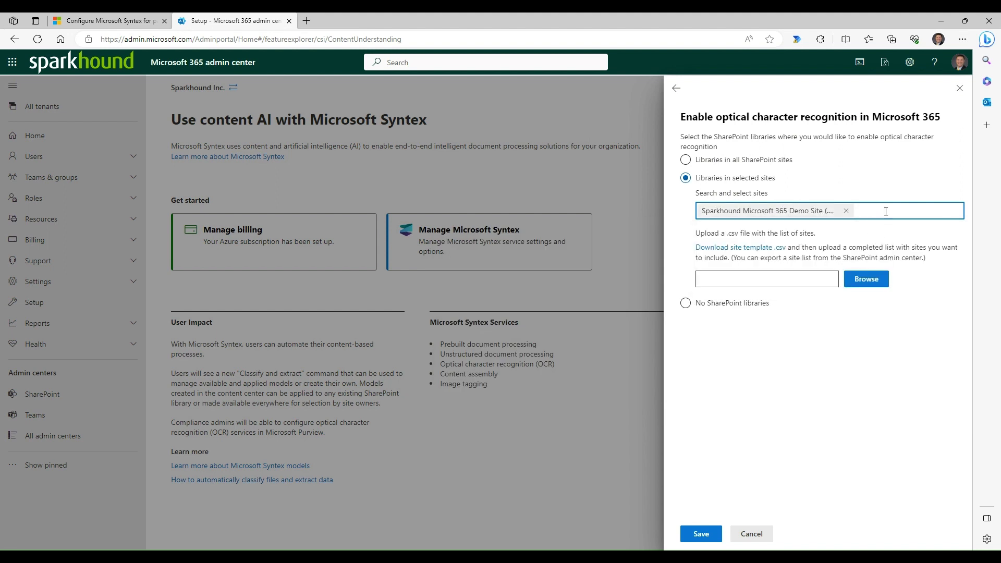
{"action": "left_click", "coordinate": [702, 534]}
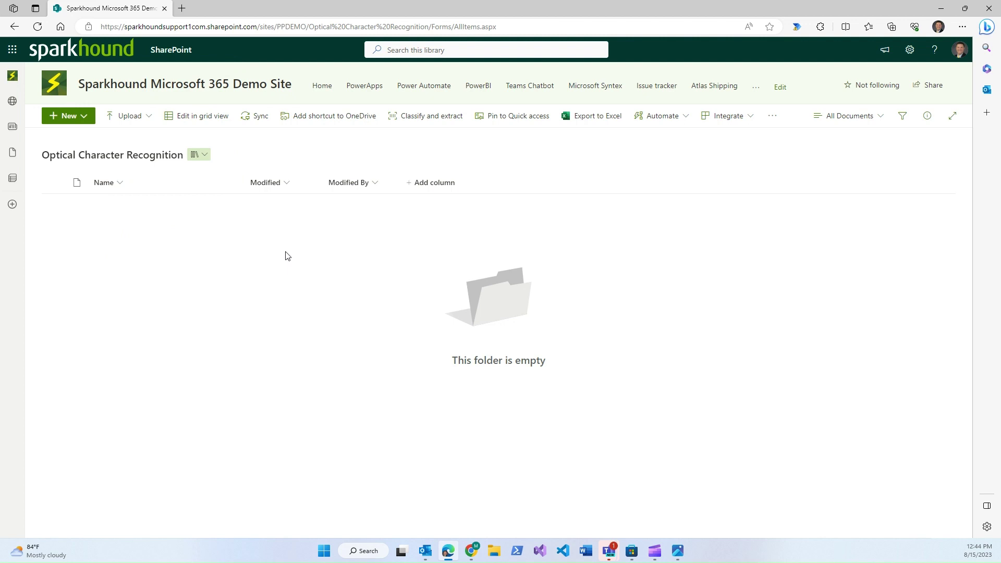
- Show the Extracted Text column in the Optical Character Recognition library's view on the SharePoint demo site
{"action": "left_click", "coordinate": [428, 183]}
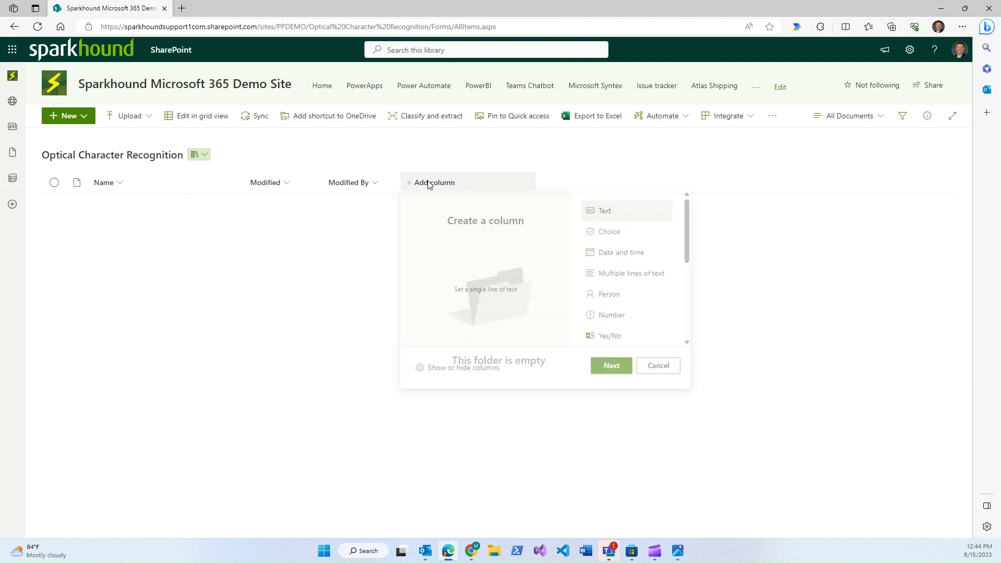
{"action": "left_click", "coordinate": [464, 371]}
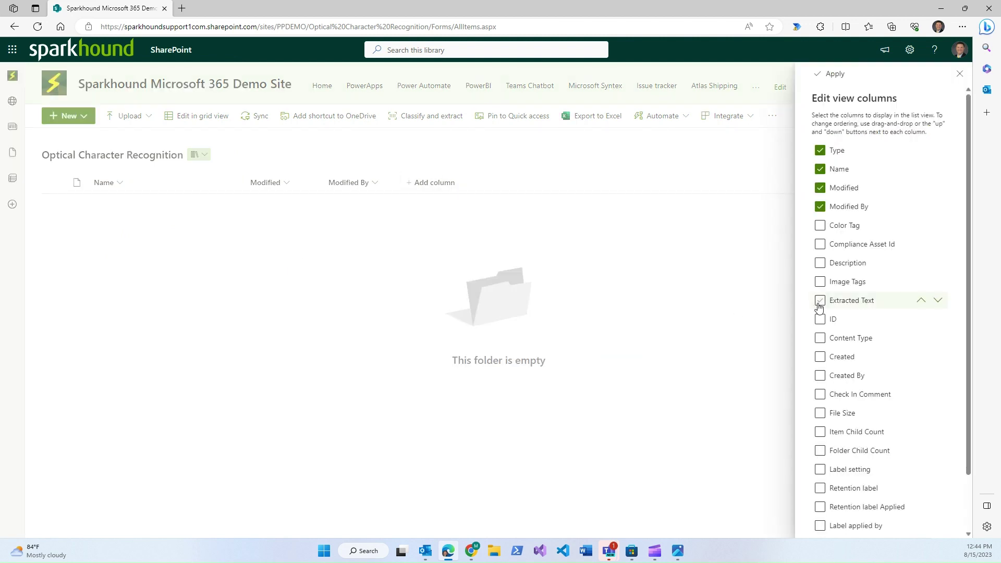
{"action": "left_click", "coordinate": [820, 302]}
{"action": "left_click", "coordinate": [834, 75]}
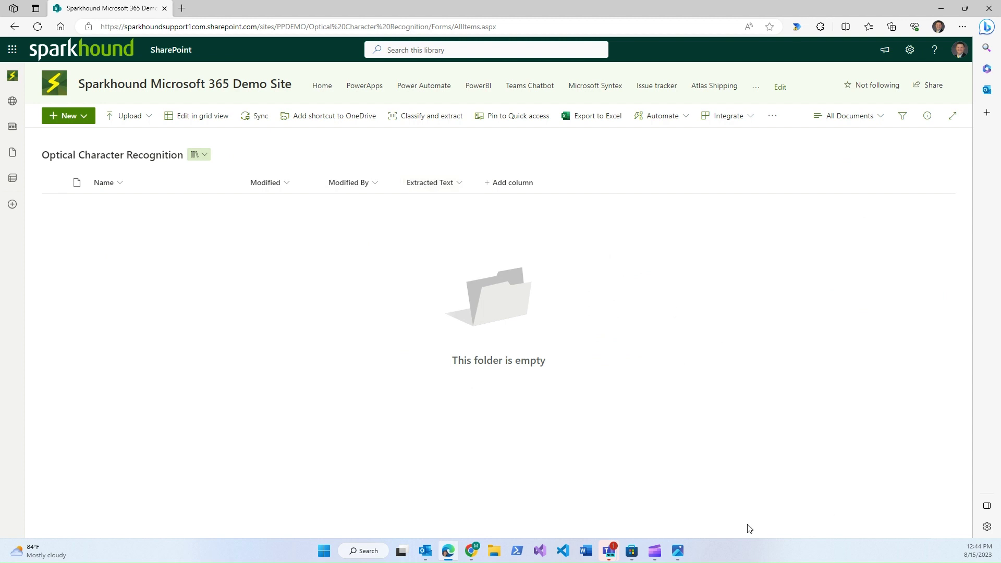
- Preview the image 8-15-23, 9_57 AM Microsoft Lens.jpeg and upload it to the Optical Character Recognition library
{"action": "left_click", "coordinate": [683, 556]}
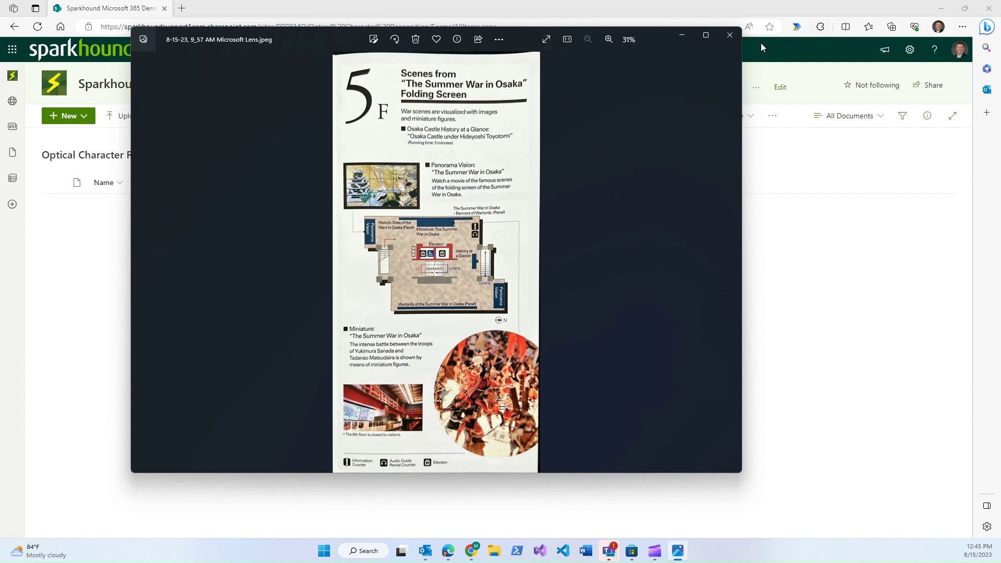
{"action": "left_click", "coordinate": [729, 36]}
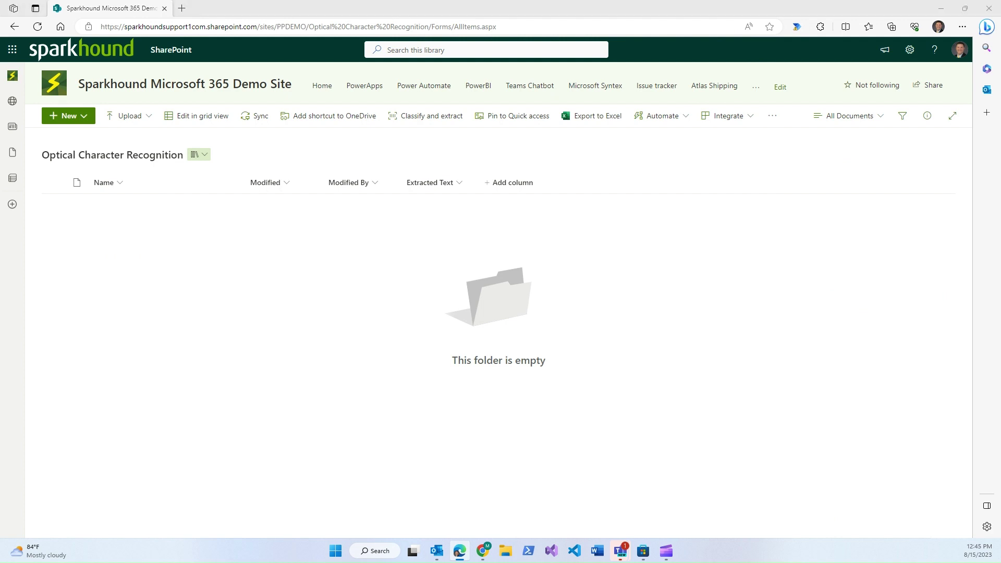
{"action": "left_click_drag", "start_coordinate": [27, 263], "coordinate": [253, 281]}
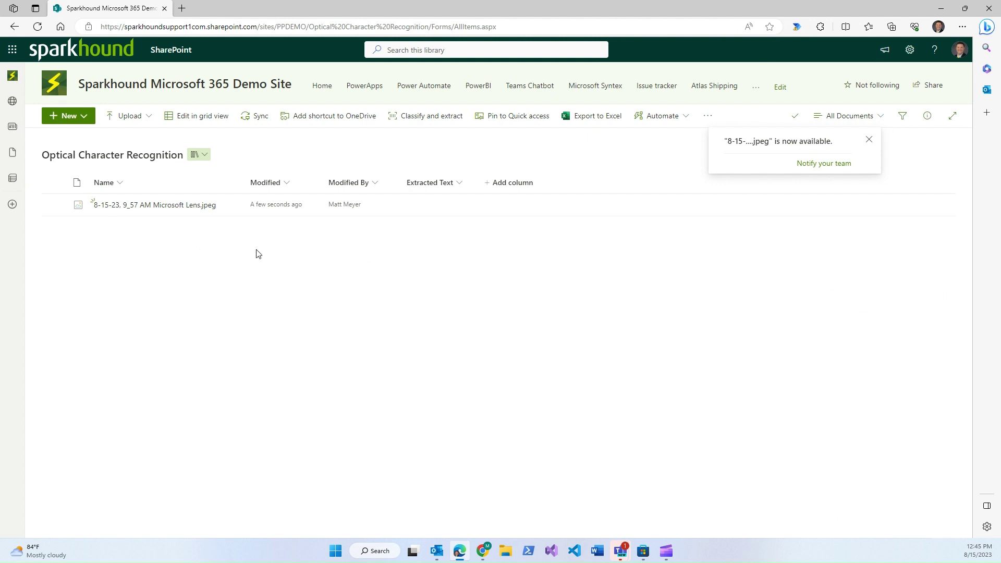
- Refresh the library and examine the extracted text in the uploaded image's details
{"action": "left_click", "coordinate": [38, 26]}
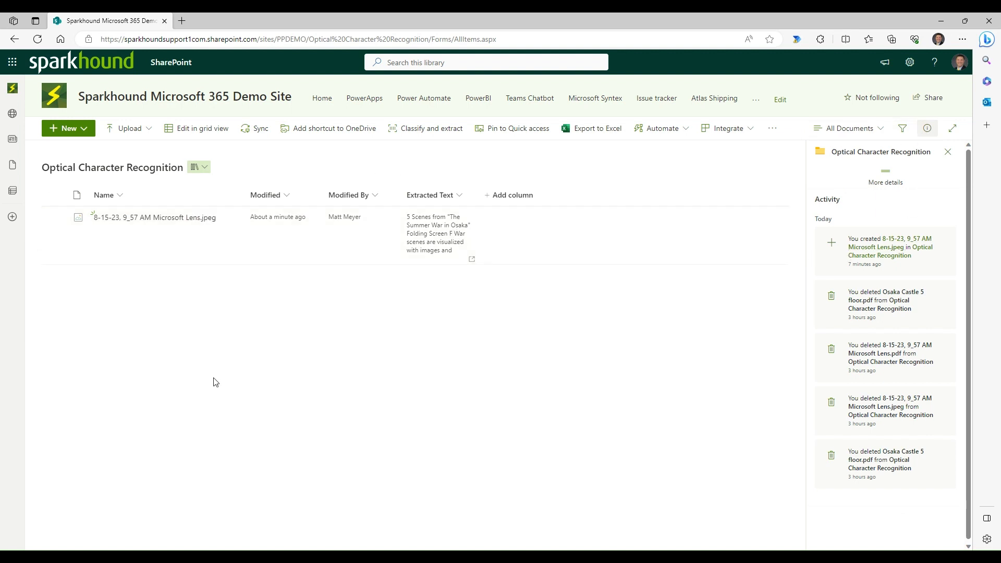
{"action": "left_click", "coordinate": [54, 218]}
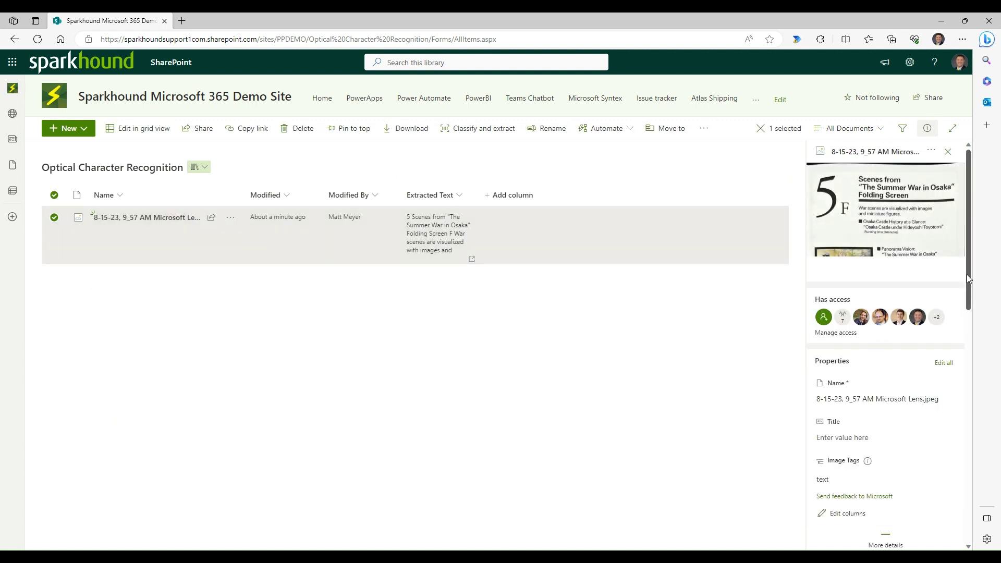
{"action": "left_click_drag", "start_coordinate": [967, 274], "coordinate": [981, 529]}
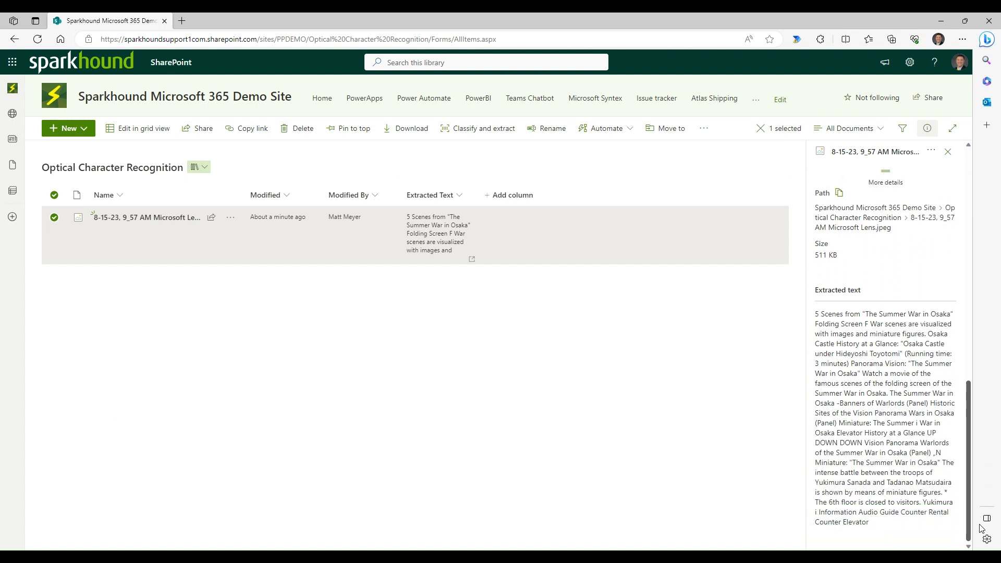